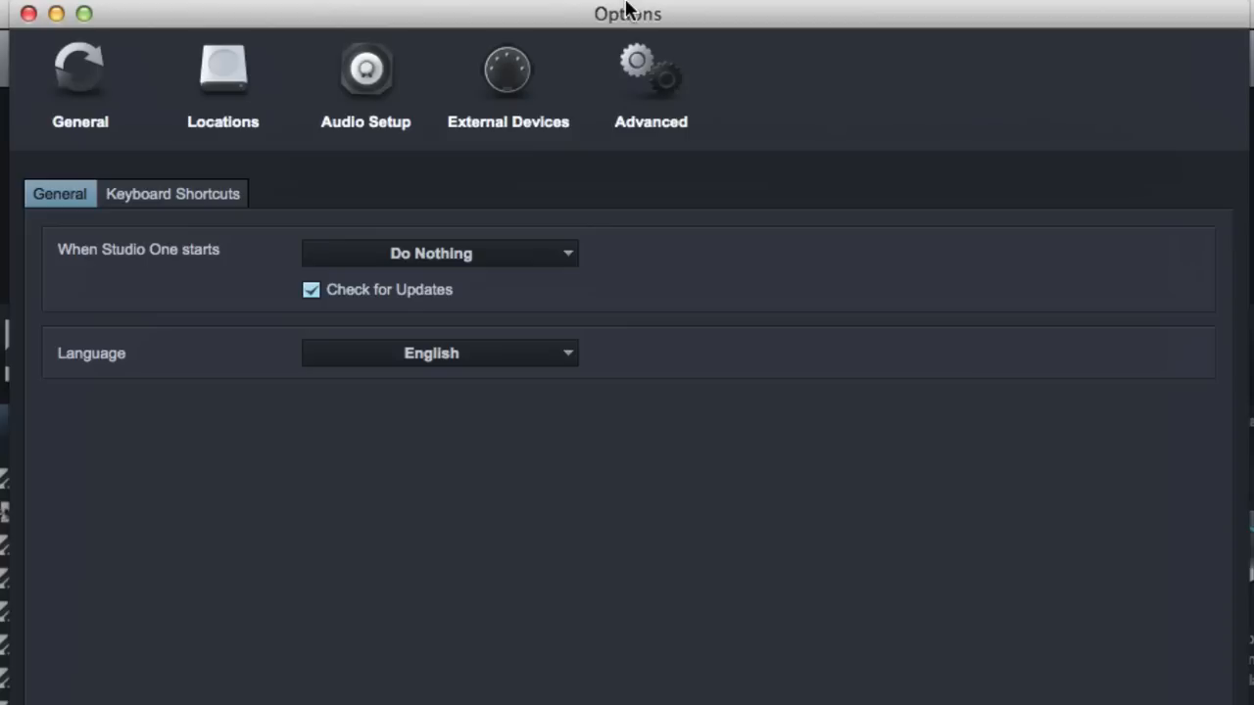
left_click(112, 124)
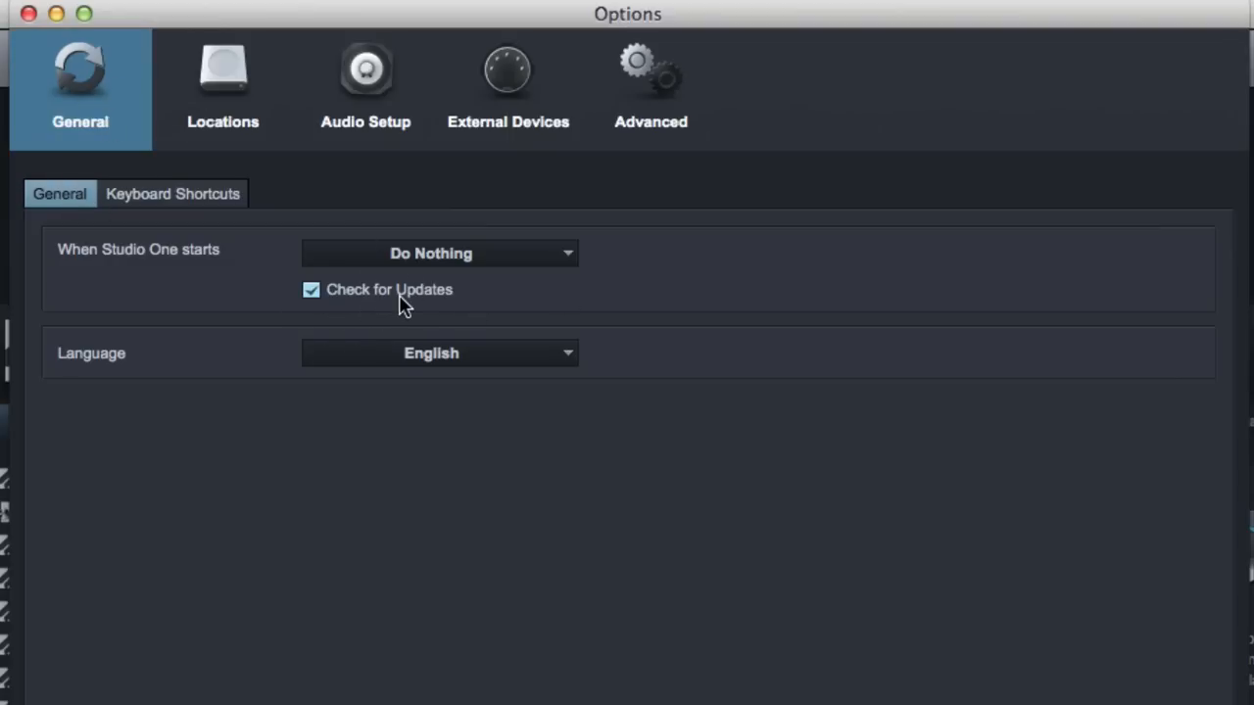
left_click(461, 259)
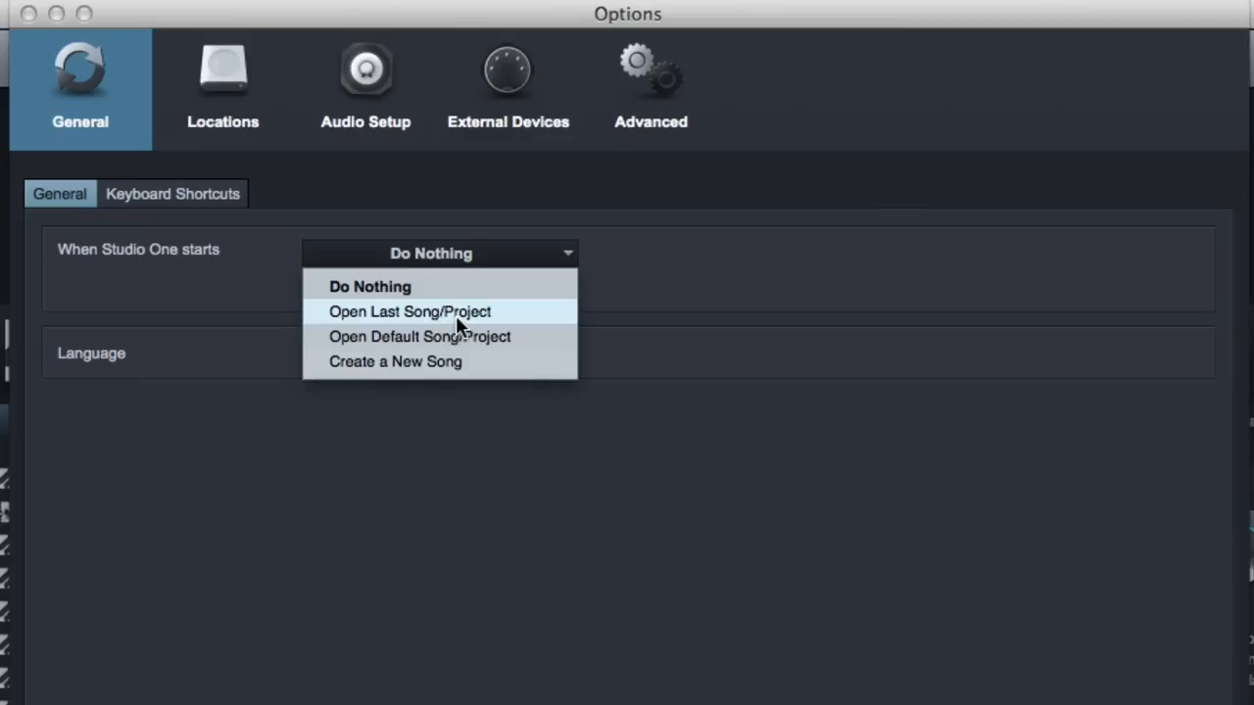
left_click(490, 252)
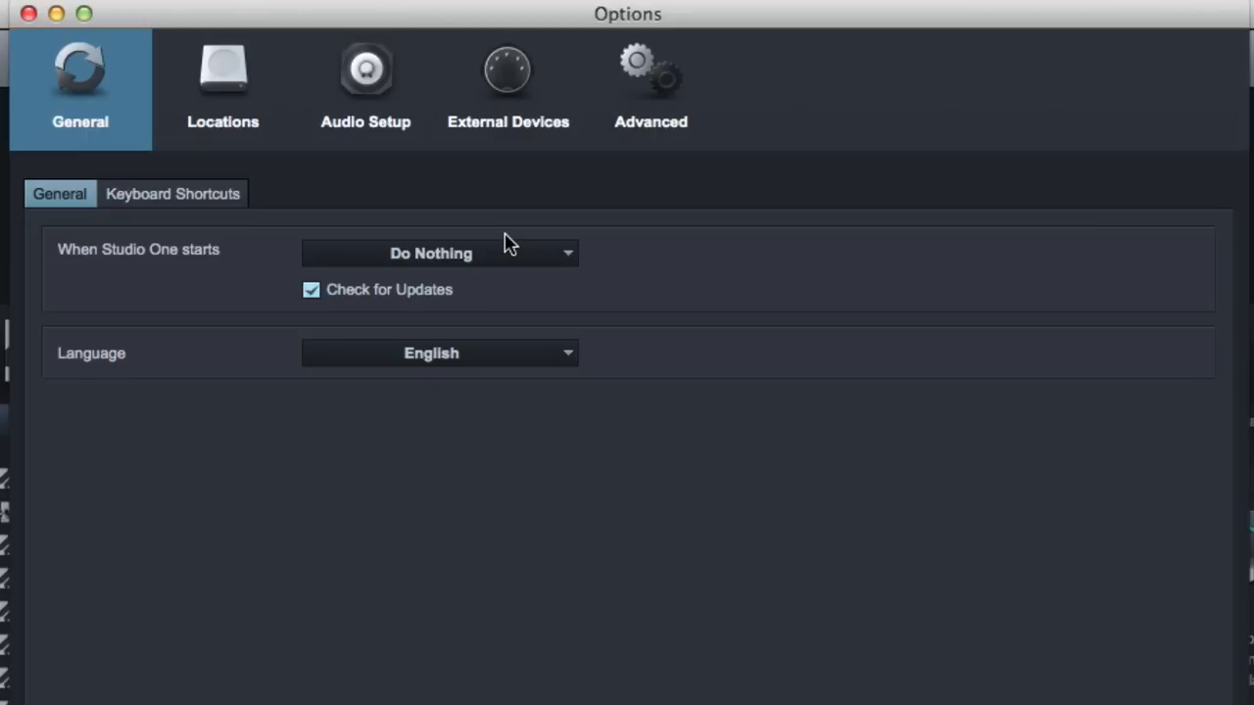
Choose the Pro Tools keyboard mapping scheme from the scheme list, reaching its confirmation prompt
left_click(169, 201)
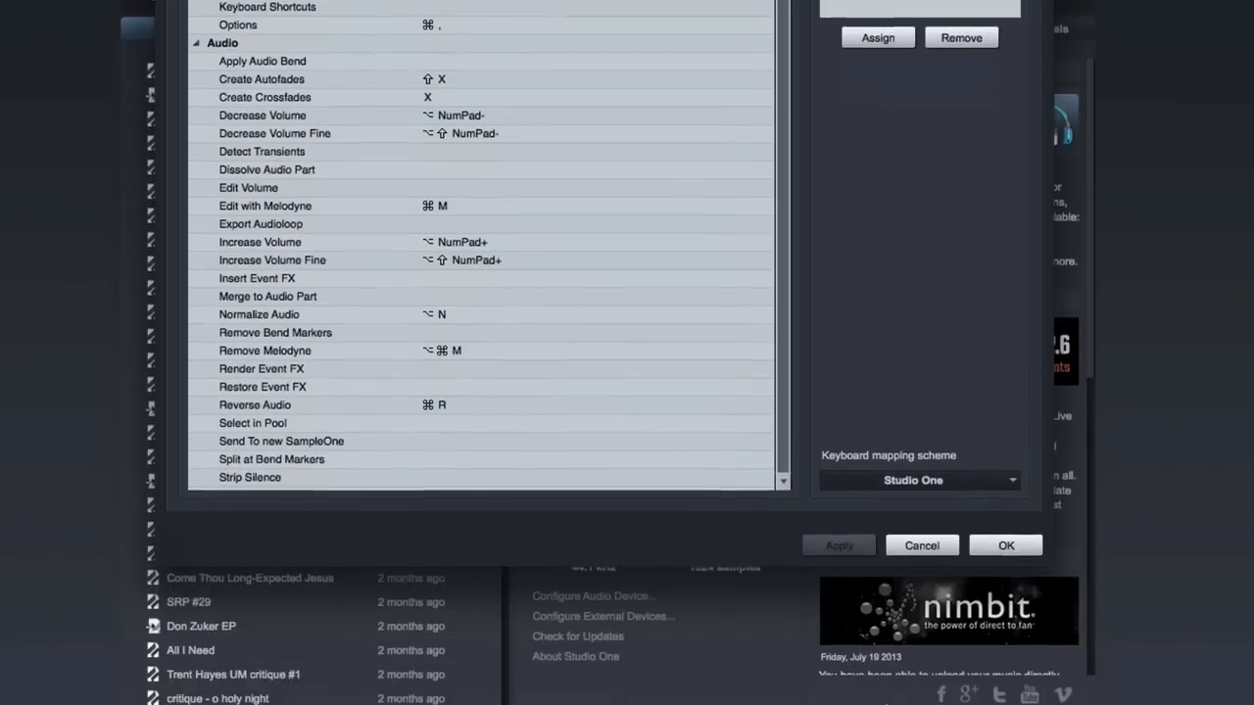
left_click(921, 444)
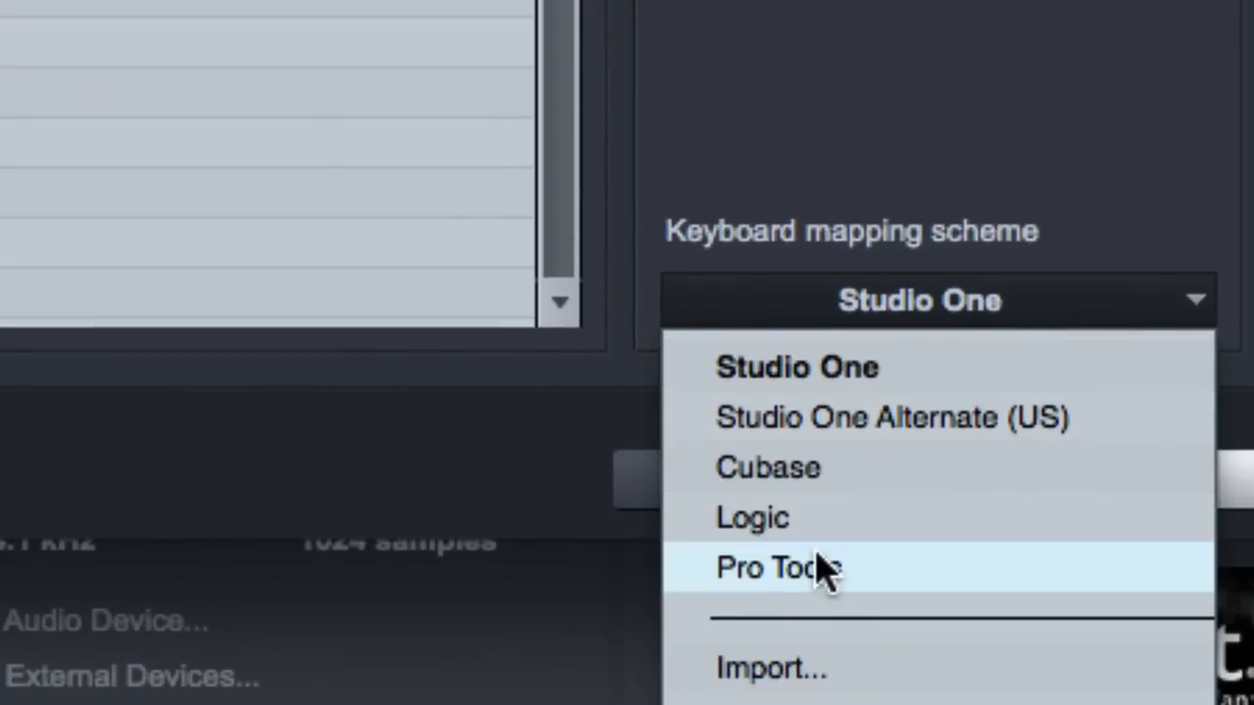
left_click(852, 659)
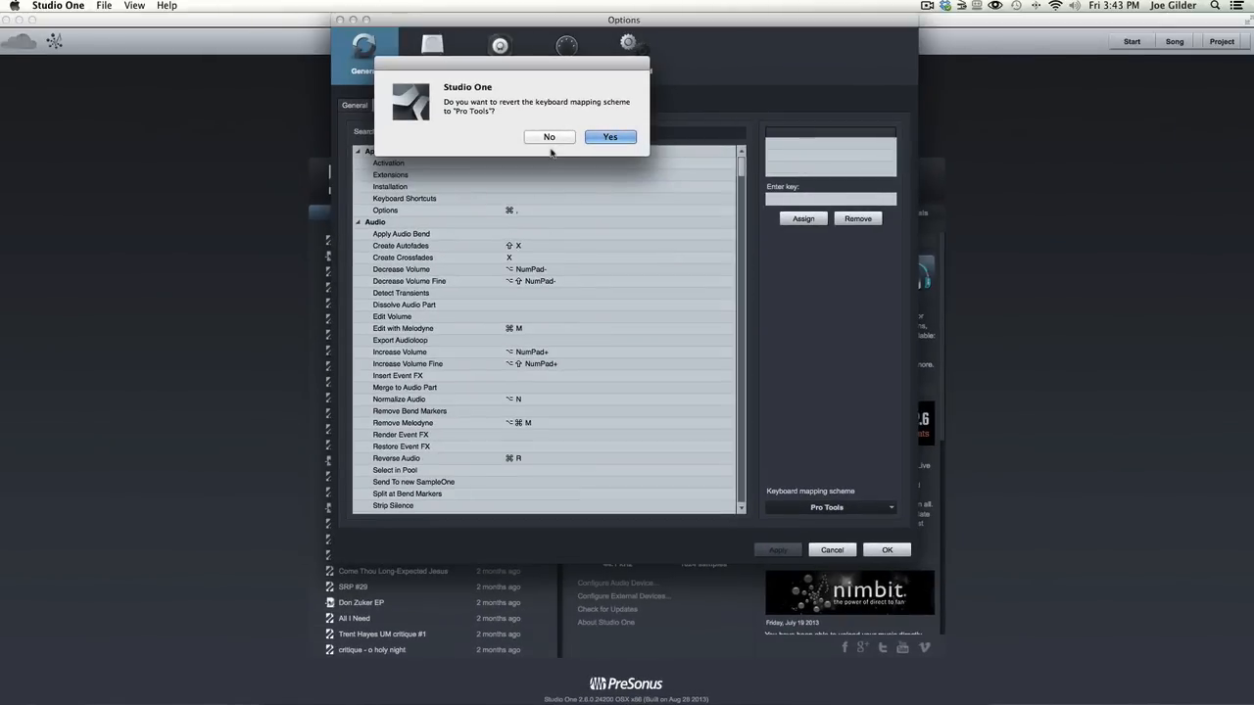
Decline the Pro Tools switch so the Studio One scheme stays active
left_click(582, 102)
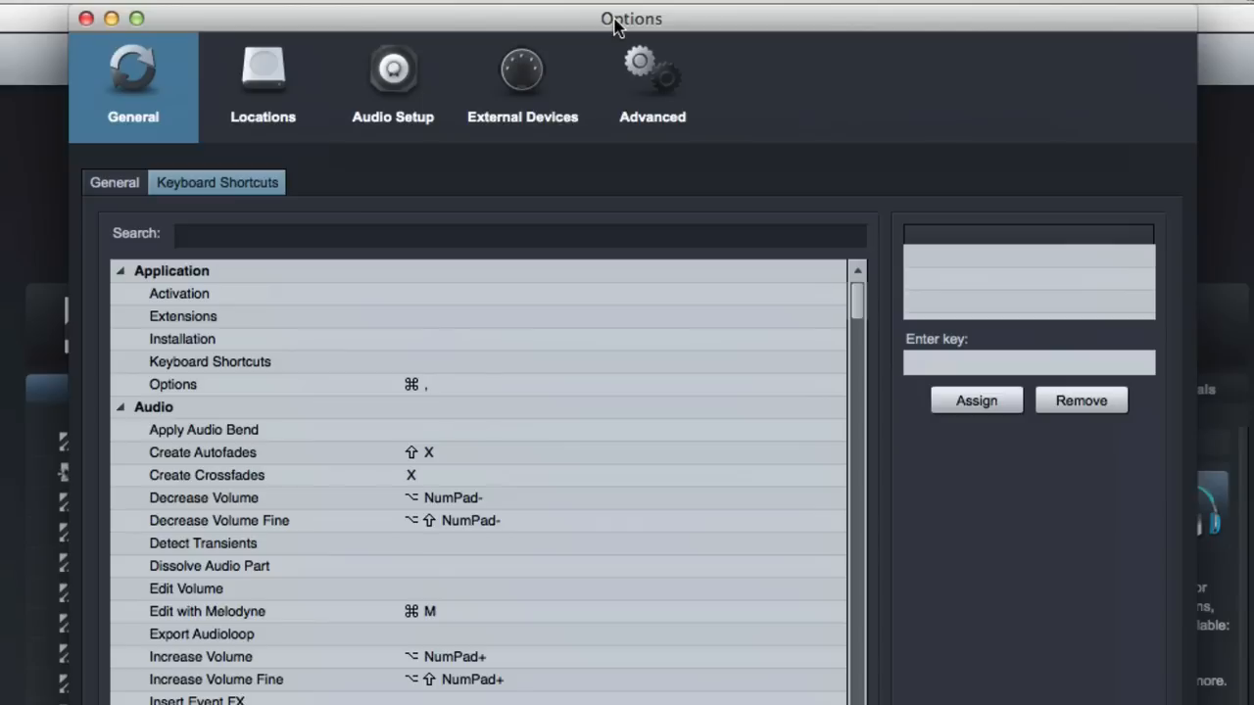
Filter the shortcut list by the search term 'record'
left_click(411, 234)
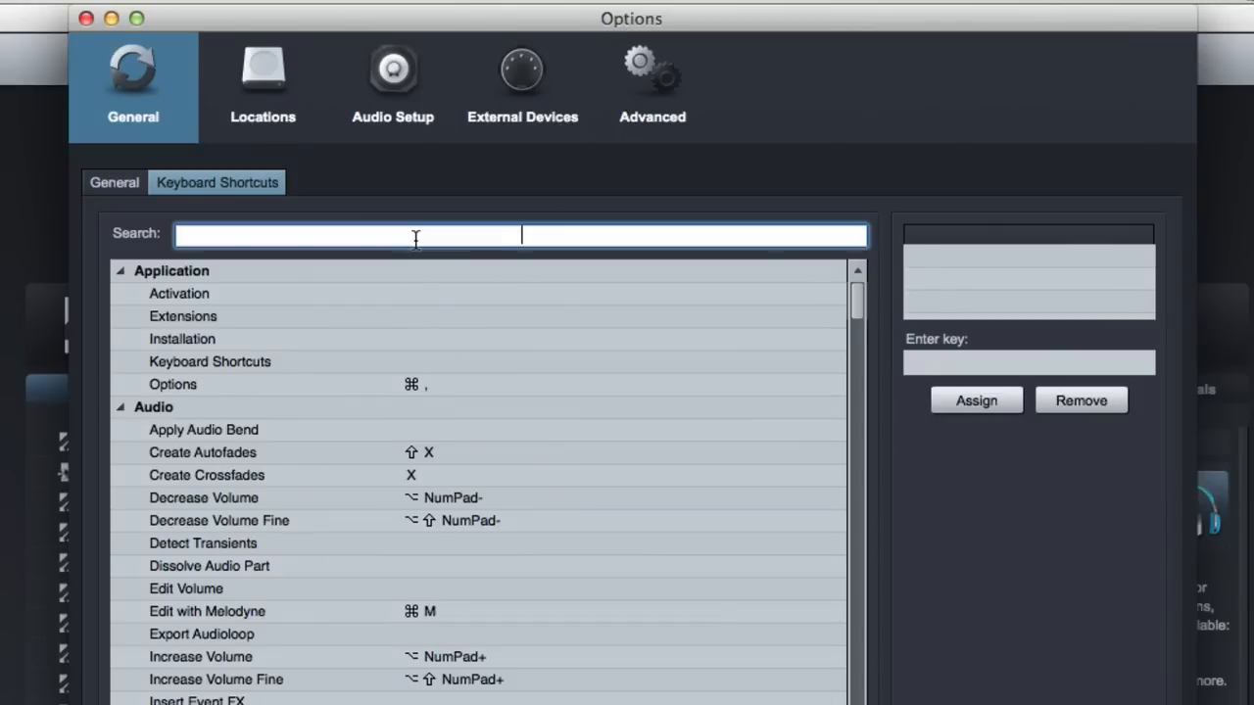
type("record")
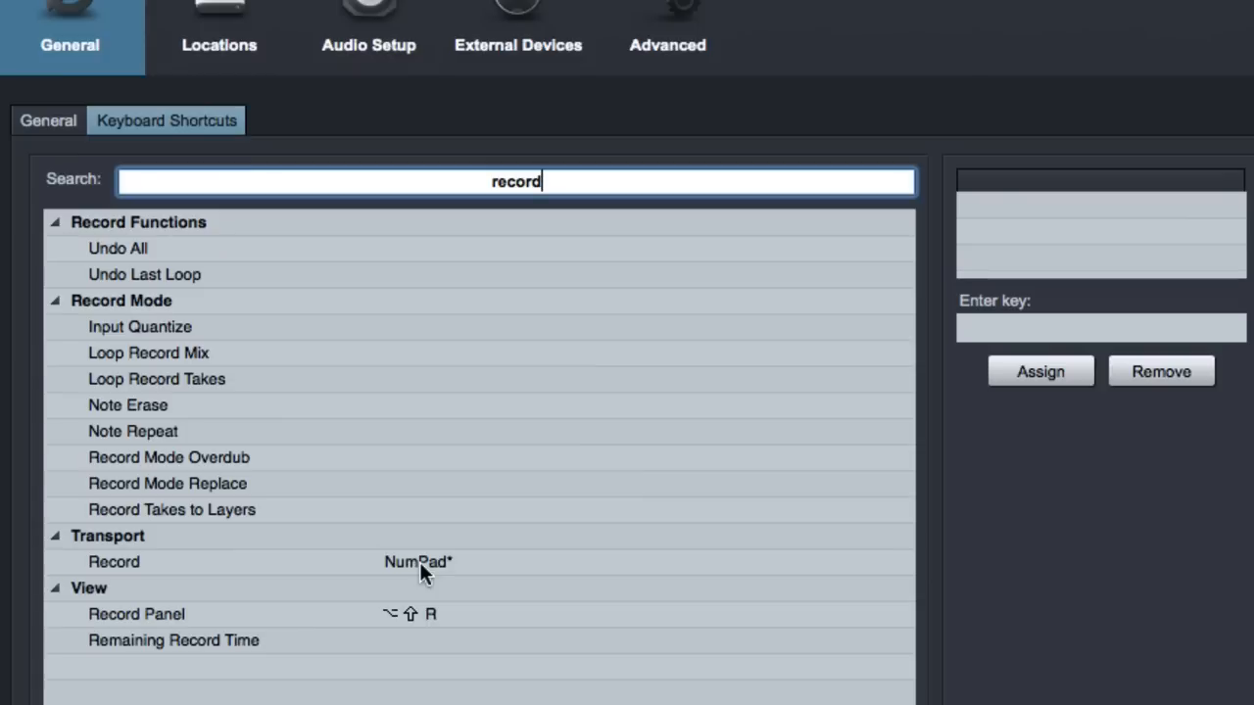
Reassign Transport Record from NumPad* to 0, after R conflicted with Track Arm
left_click(422, 562)
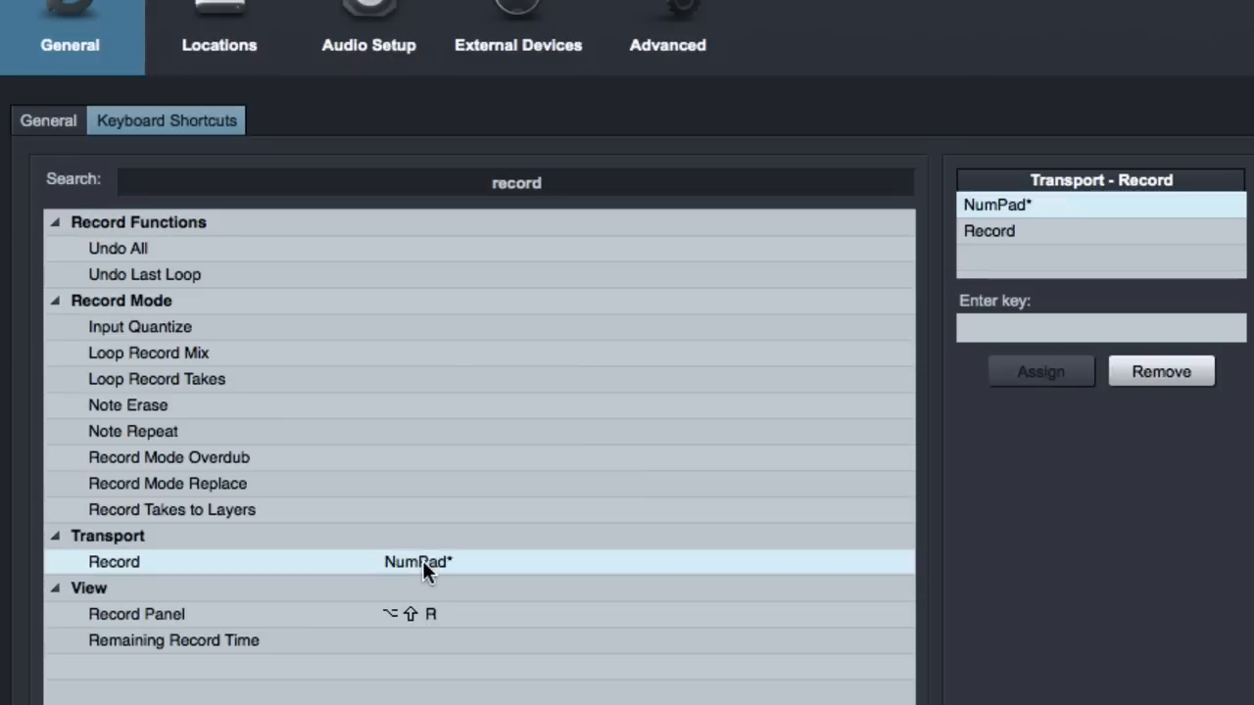
left_click(441, 562)
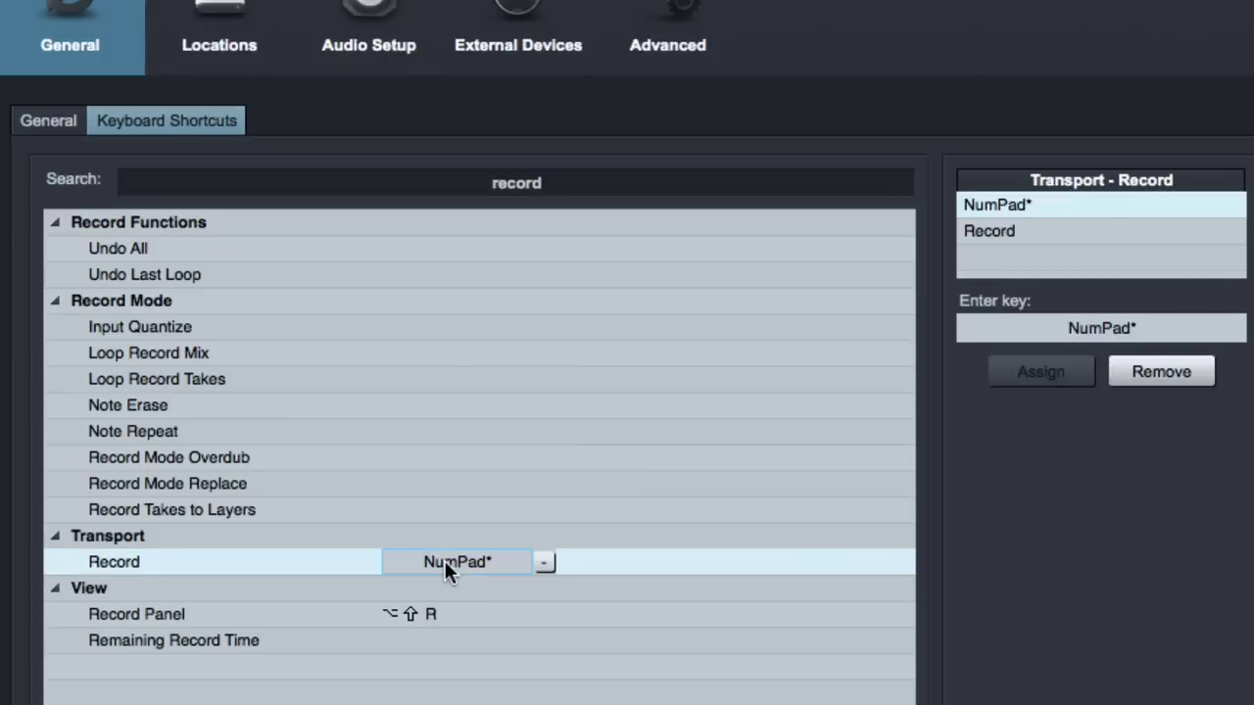
left_click(544, 564)
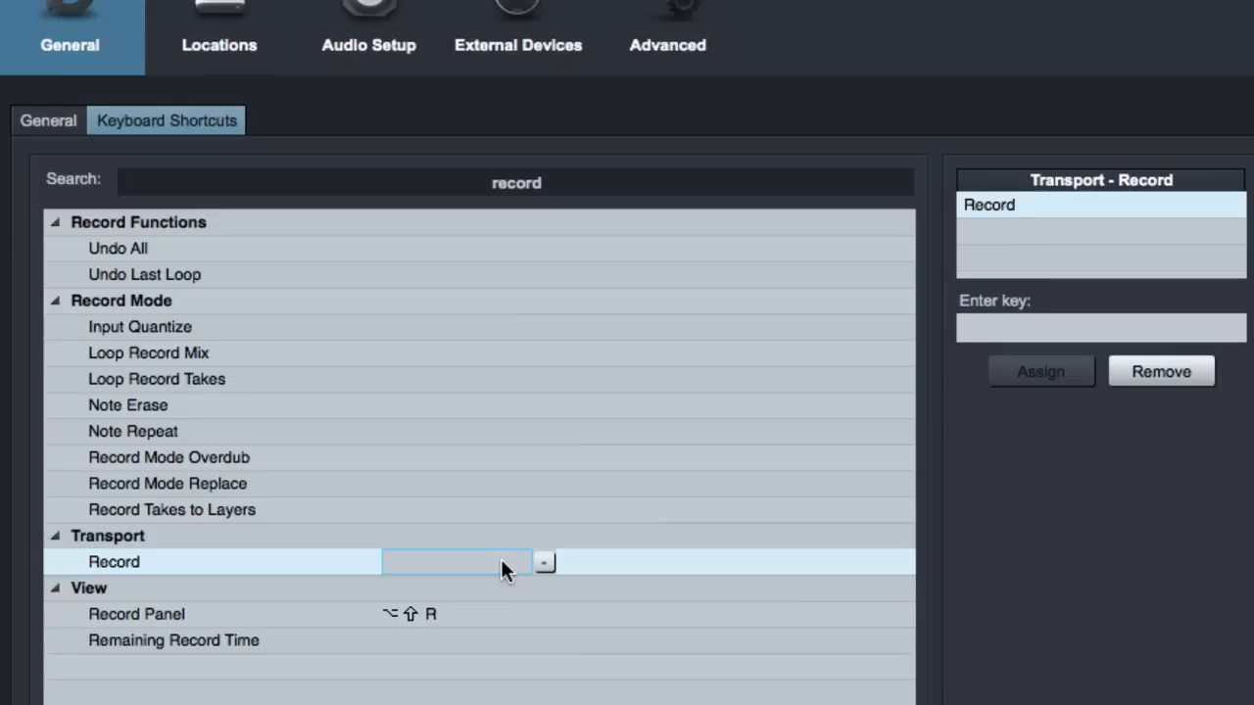
key("r")
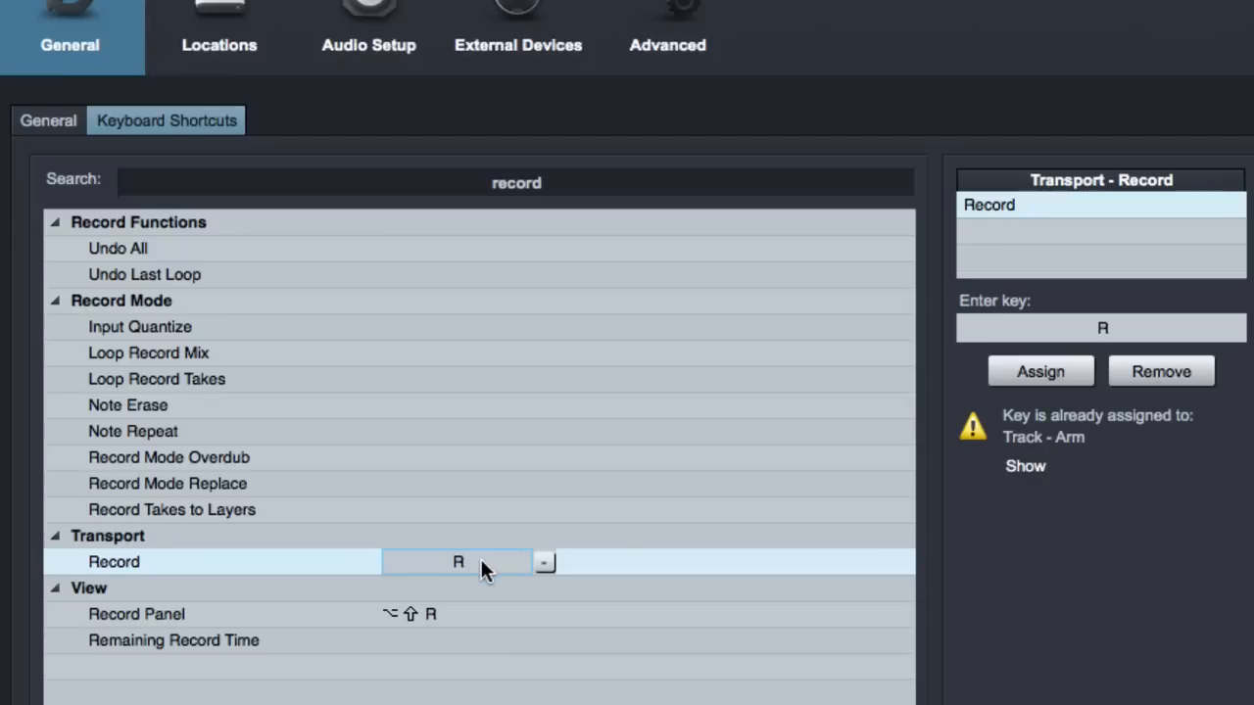
key("0")
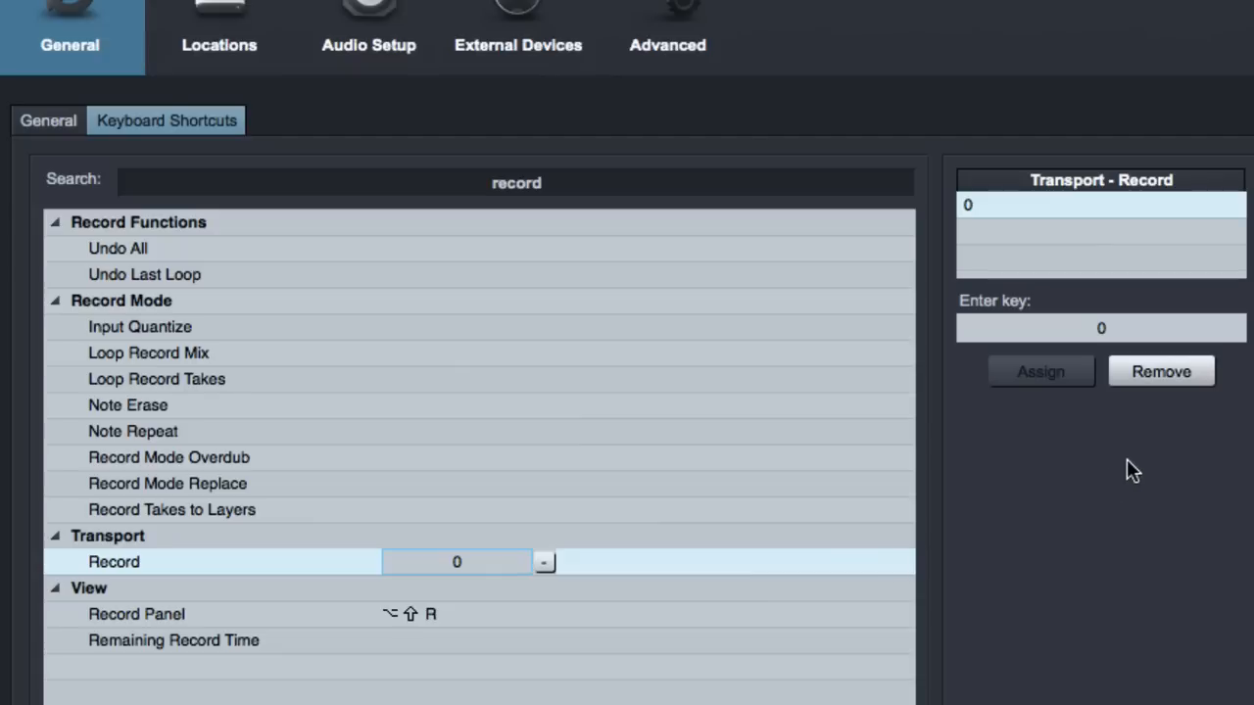
left_click(1161, 371)
left_click(1040, 371)
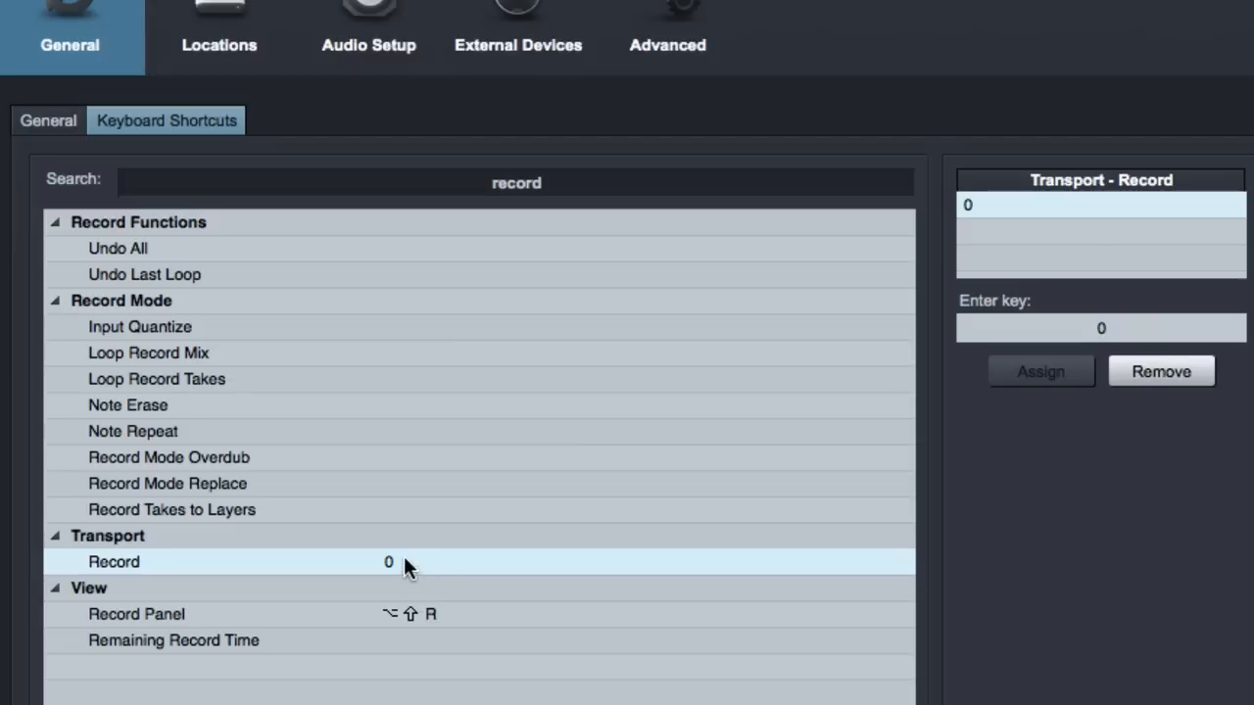